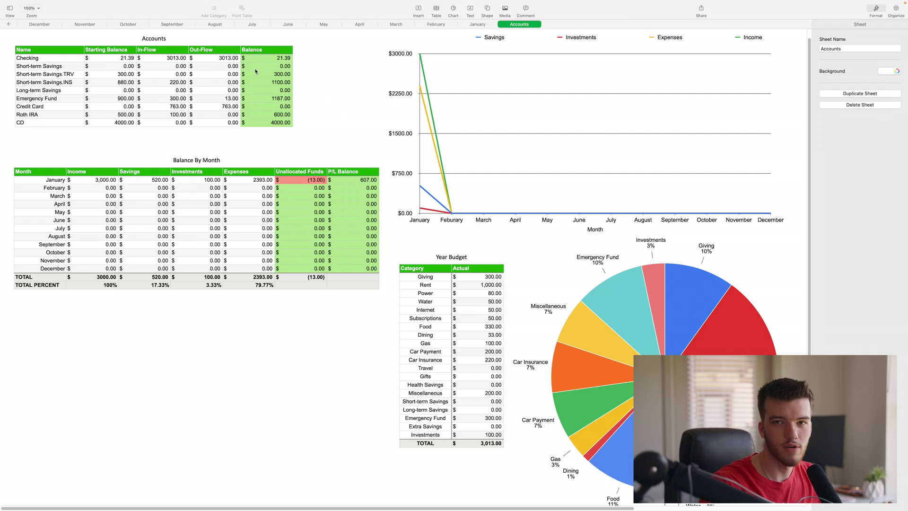
- Point out the CD and Credit Card rows in the Accounts table, briefly visiting the January sheet
left_click(51, 41)
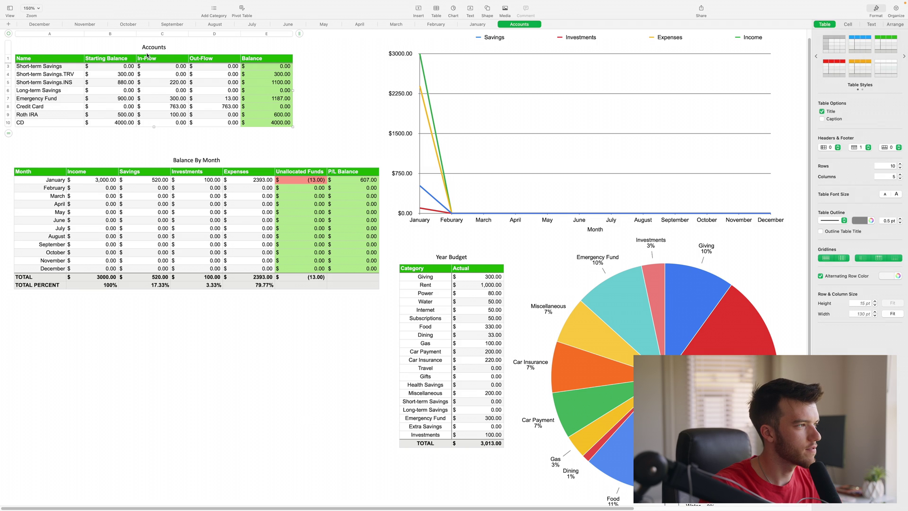
left_click(334, 121)
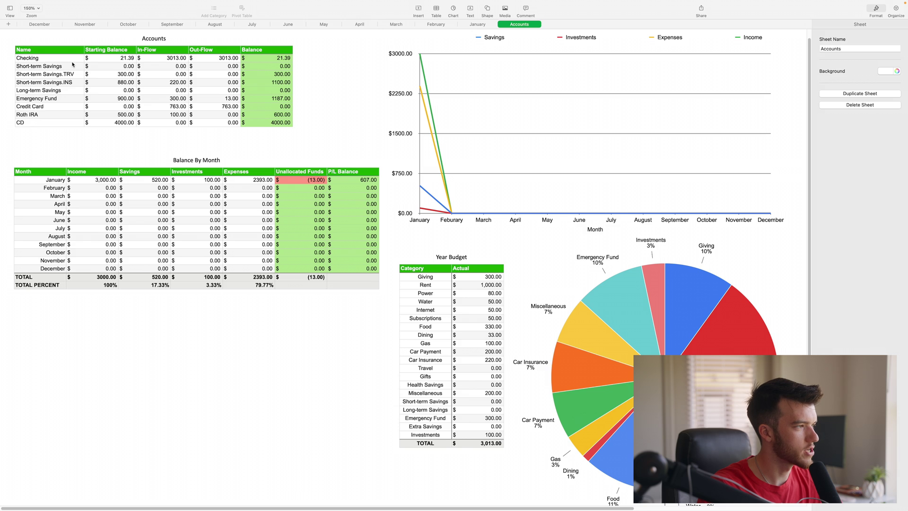
left_click(45, 124)
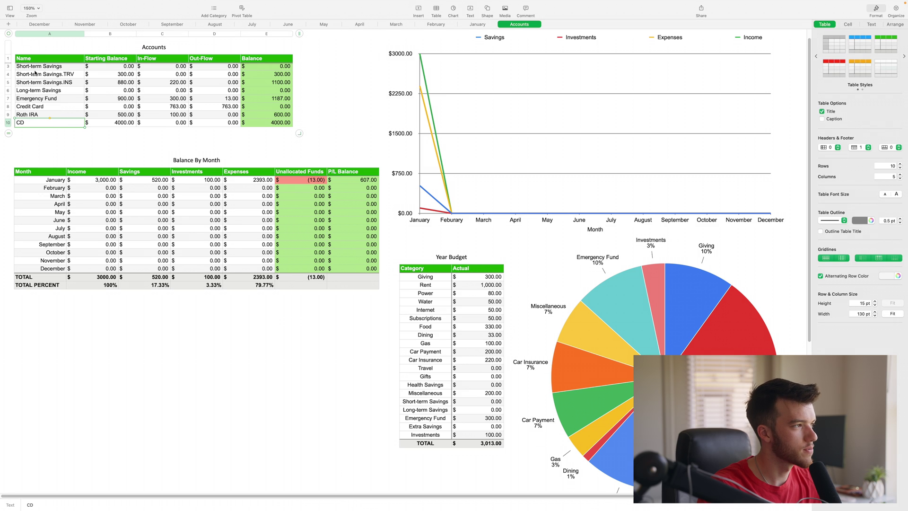
scroll(52, 81, "down", 1)
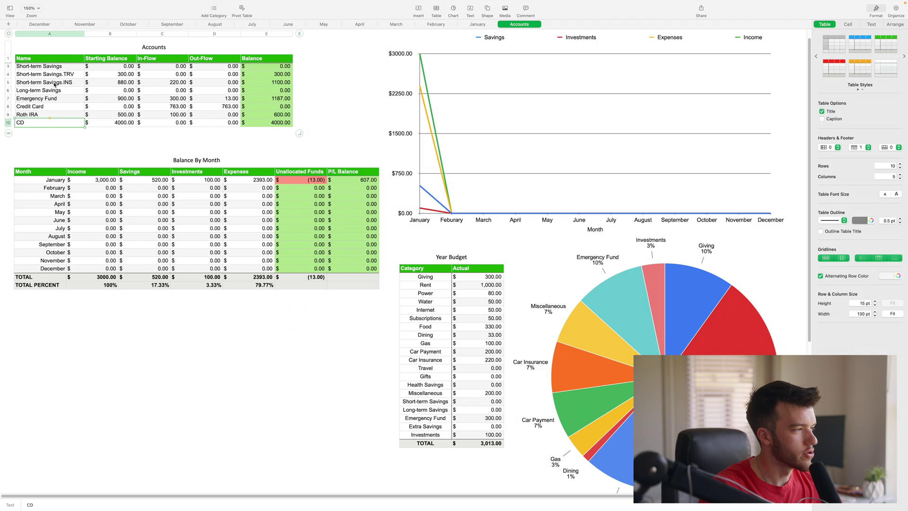
left_click(54, 137)
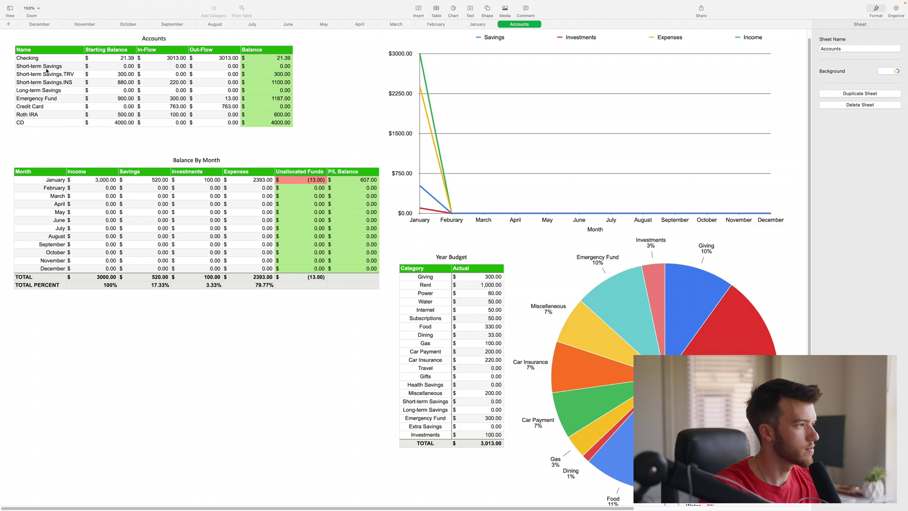
left_click(34, 108)
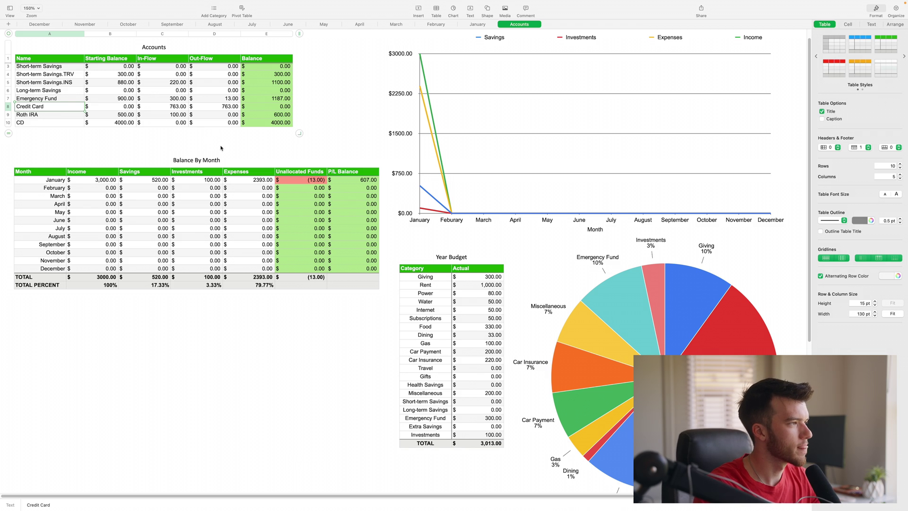
left_click(236, 154)
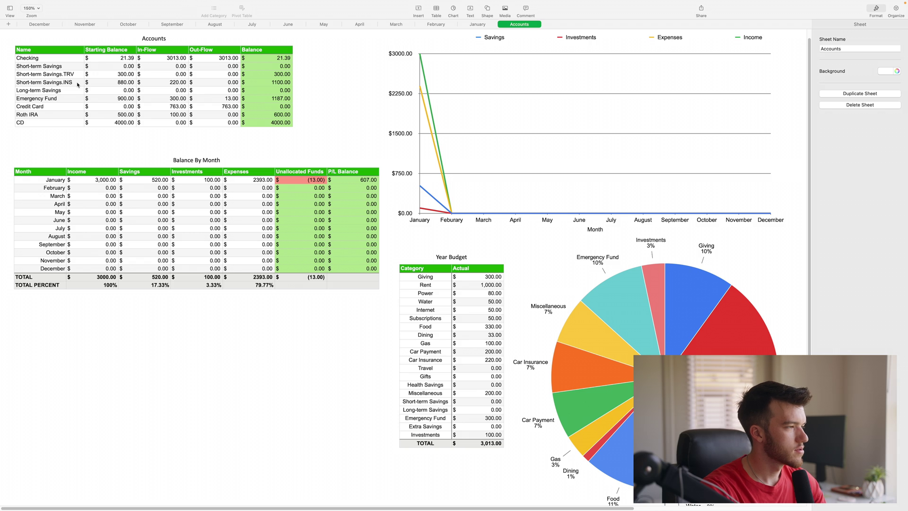
left_click(40, 124)
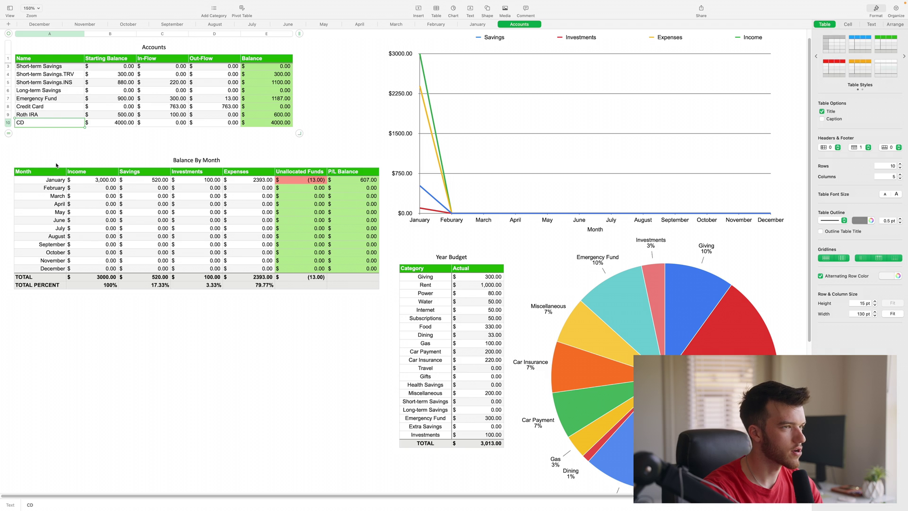
left_click(117, 142)
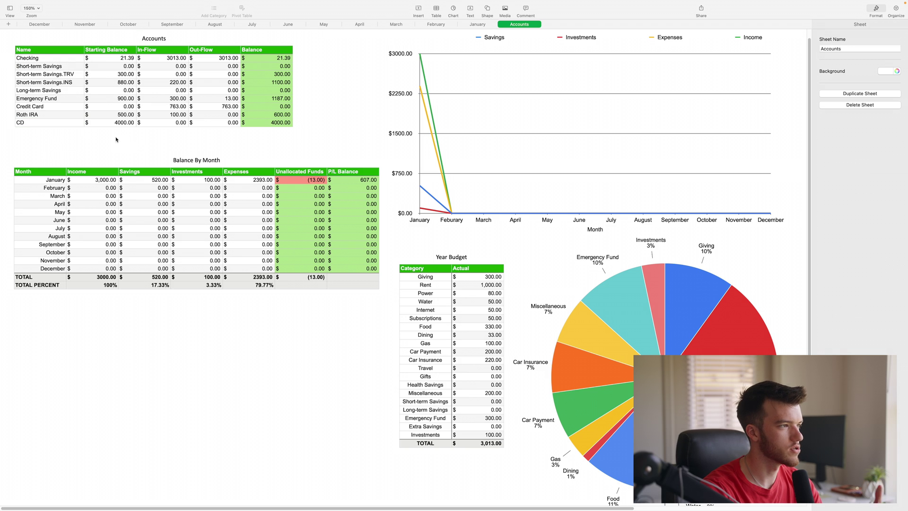
left_click(478, 24)
left_click(514, 25)
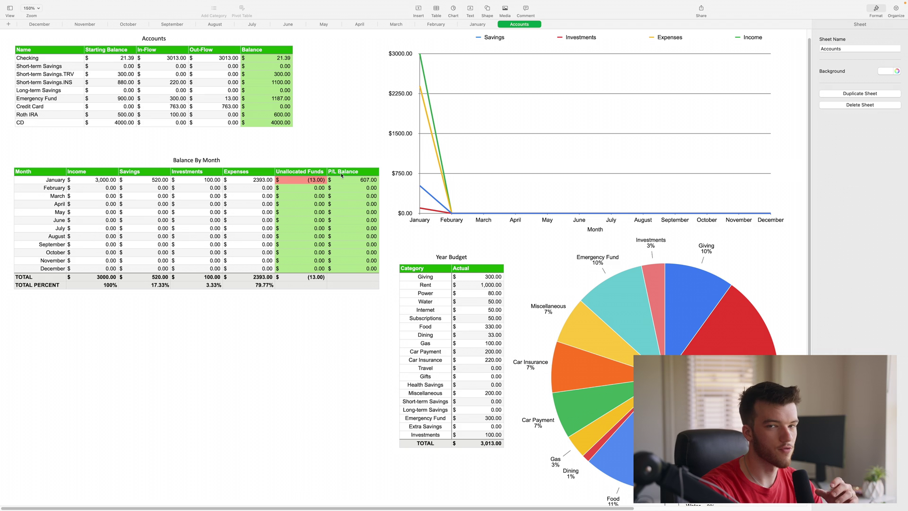
- Inspect January's balance, Unallocated Funds and Investments formulas, and rename the P/L Balance header to Balance
left_click(370, 182)
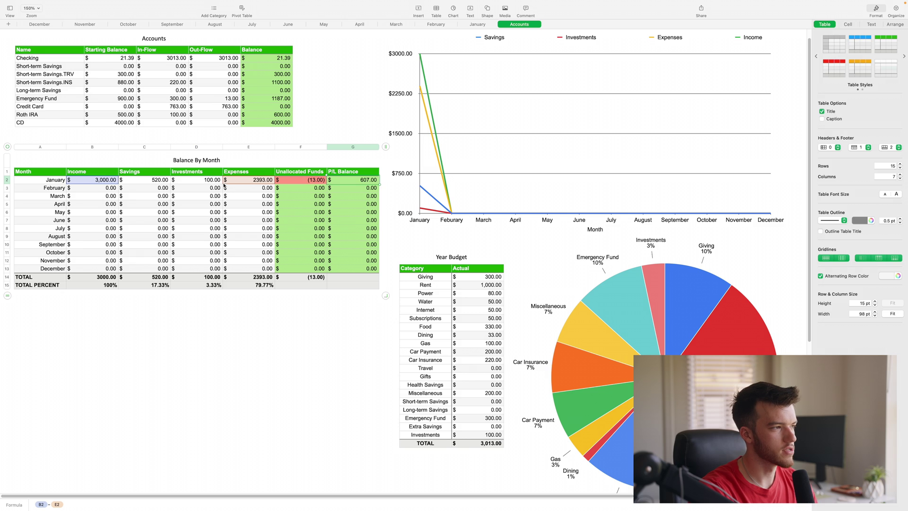
left_click(310, 180)
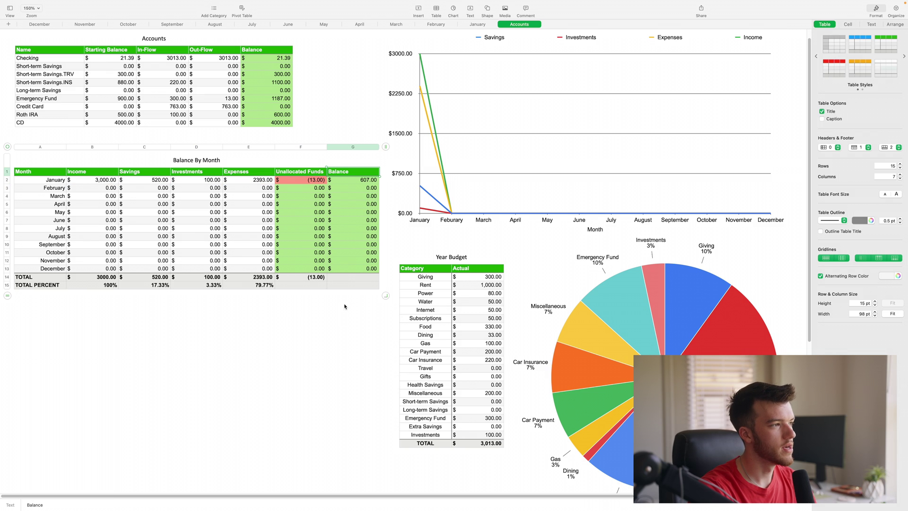
left_click(350, 336)
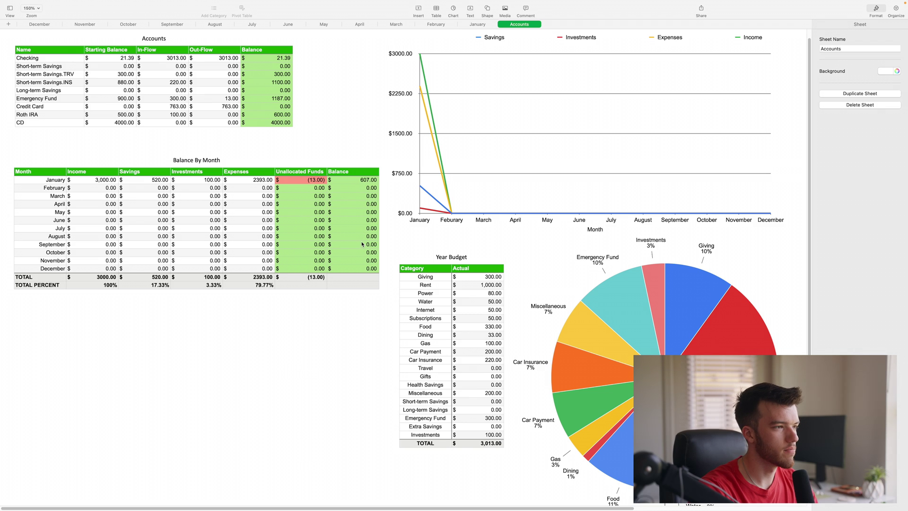
left_click(302, 180)
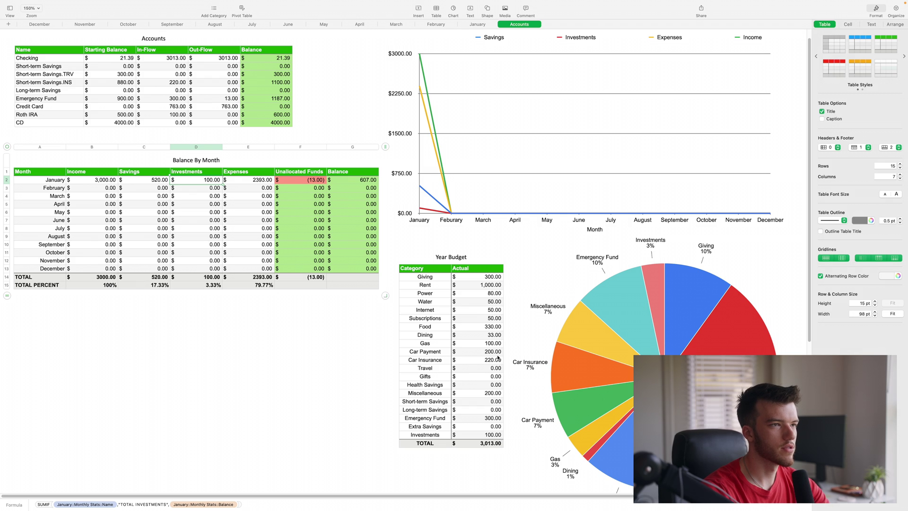
left_click(512, 123)
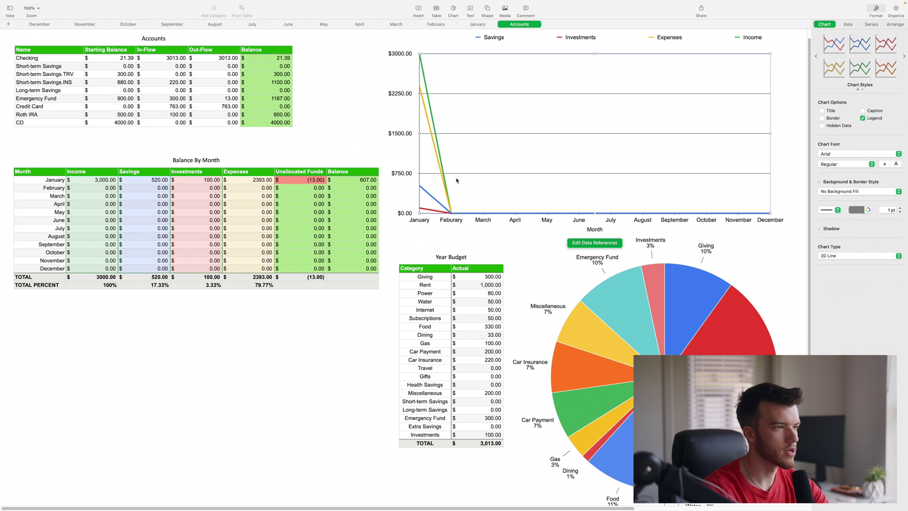
scroll(458, 175, "up", 1)
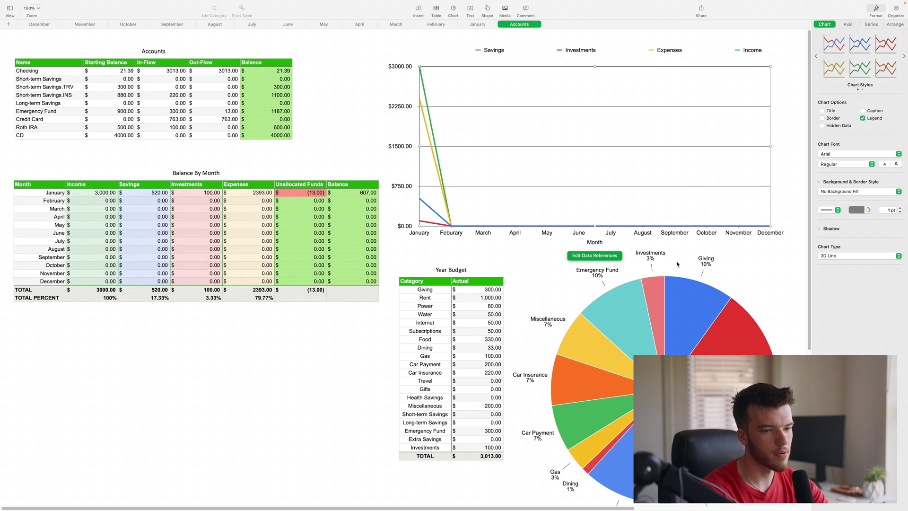
scroll(686, 343, "down", 2)
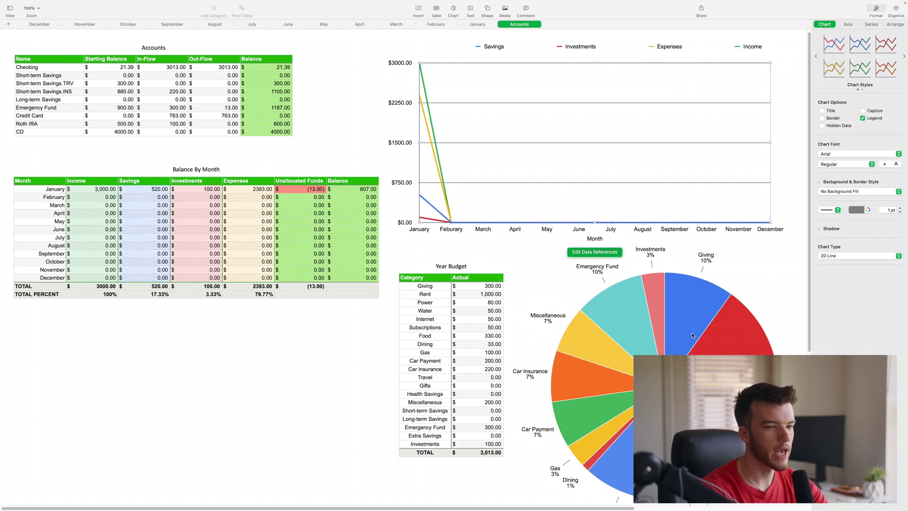
key("Escape")
- Scroll back to the top of the Accounts sheet and switch to the January sheet
scroll(689, 351, "down", 3)
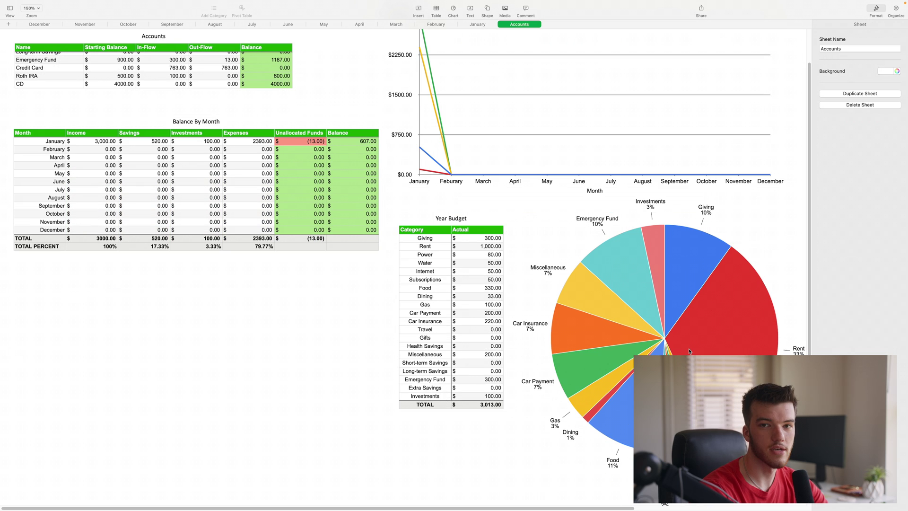
scroll(689, 345, "right", 2)
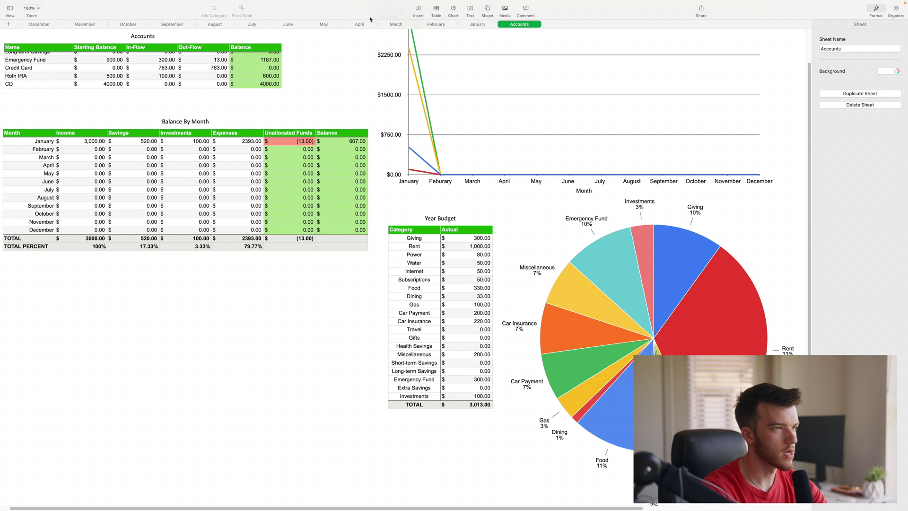
scroll(475, 30, "up", 3)
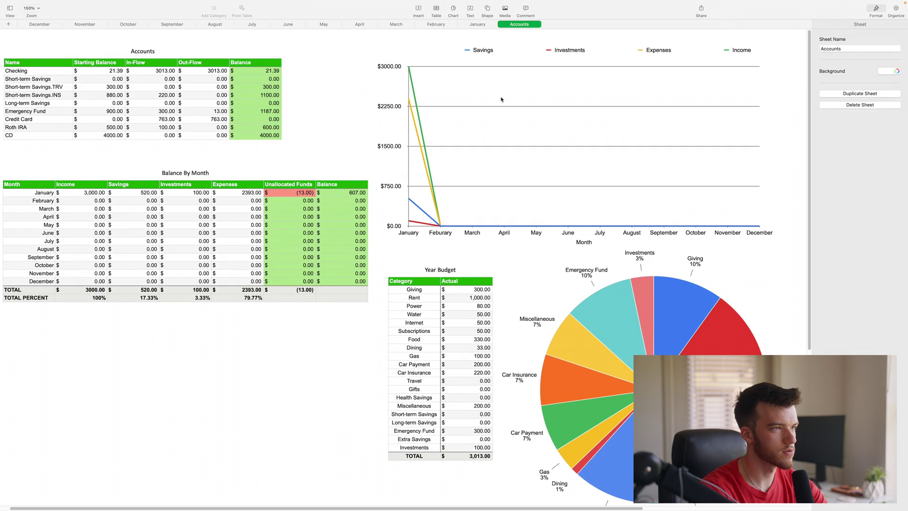
left_click(477, 24)
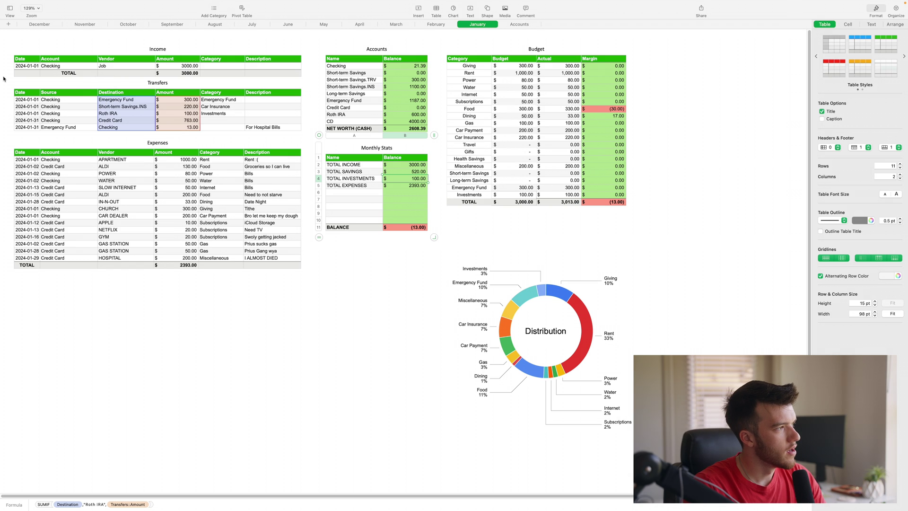
- Enter Job as the Income entry's vendor on January, then return to the Accounts sheet
left_click(69, 67)
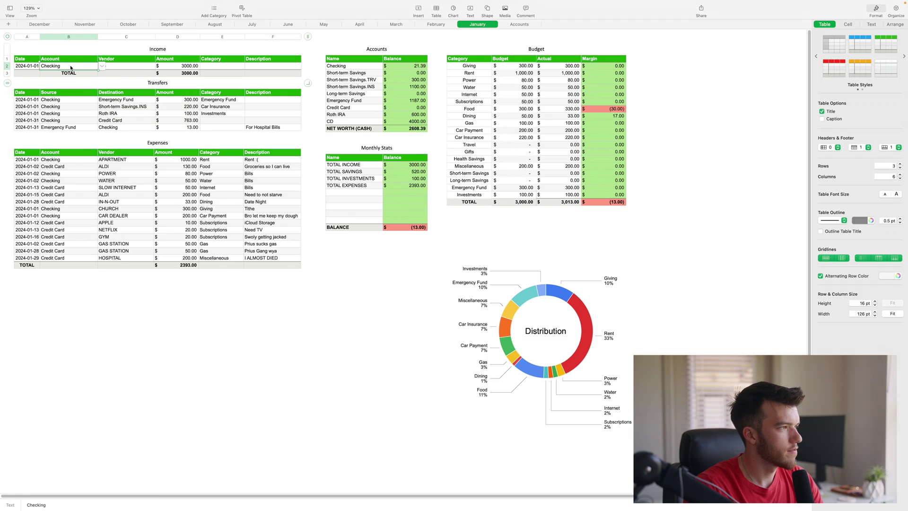
key("Tab")
type("Job")
left_click(125, 51)
left_click(386, 52)
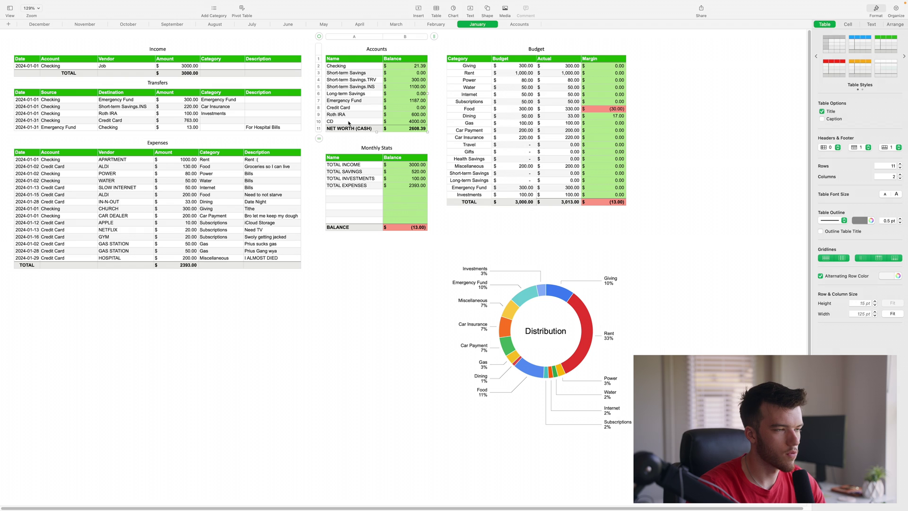
left_click(515, 24)
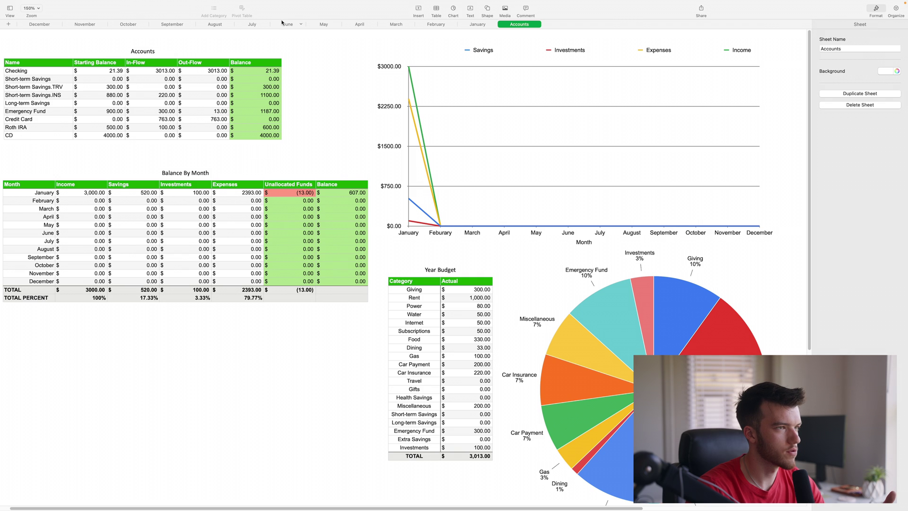
- Rename the January Accounts table's CD 1 account to CD
left_click(478, 24)
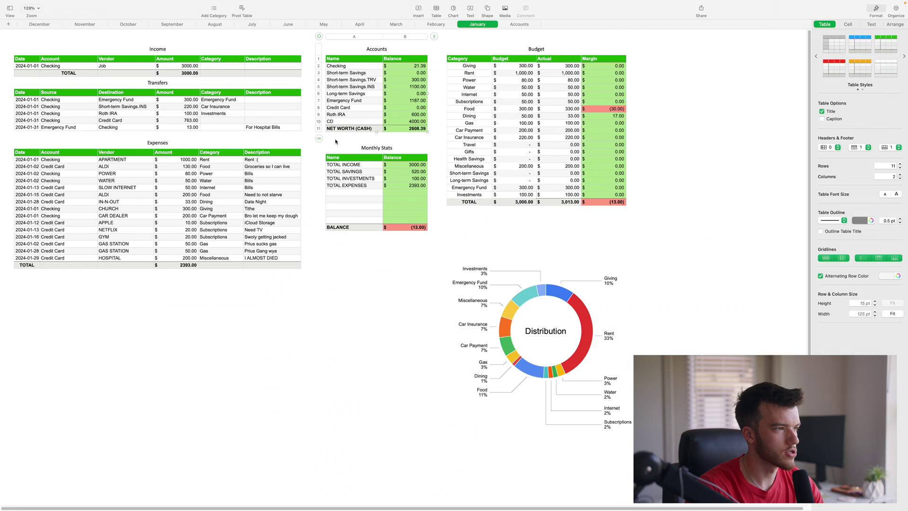
left_click(342, 121)
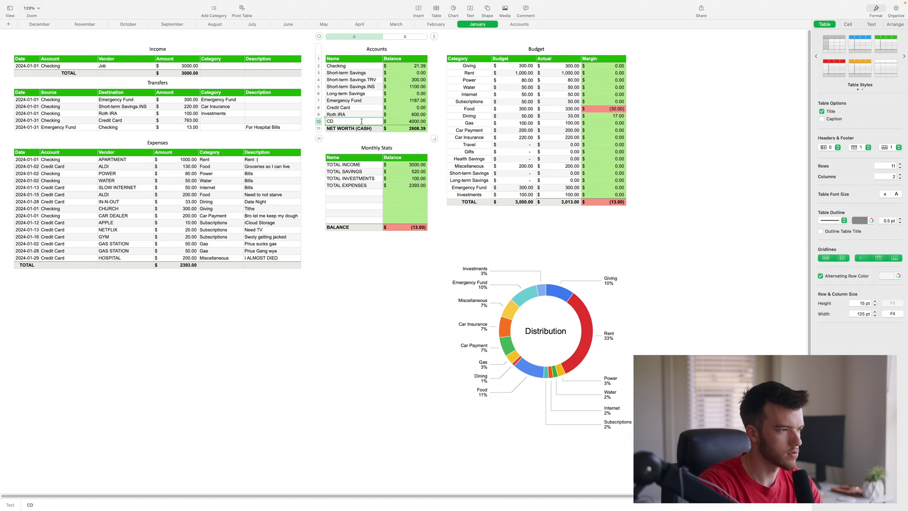
double_click(338, 121)
key("BackSpace")
key("BackSpace")
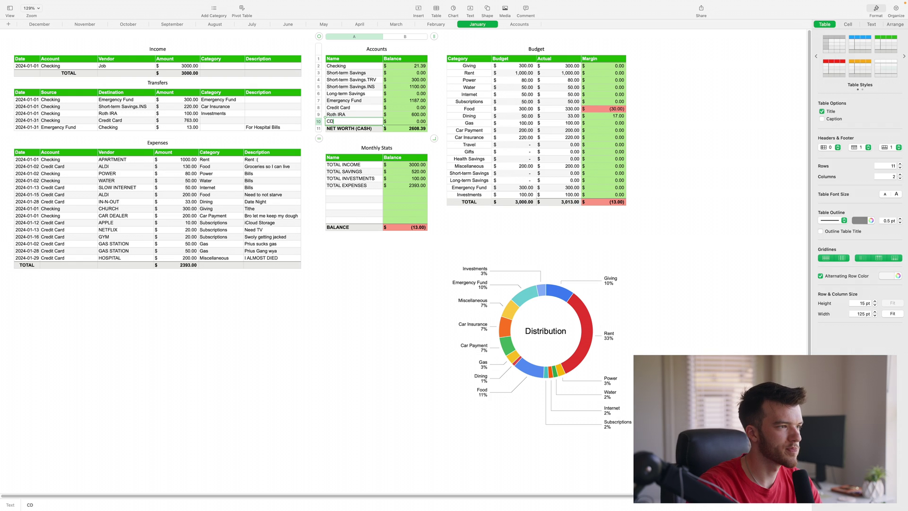
left_click(349, 137)
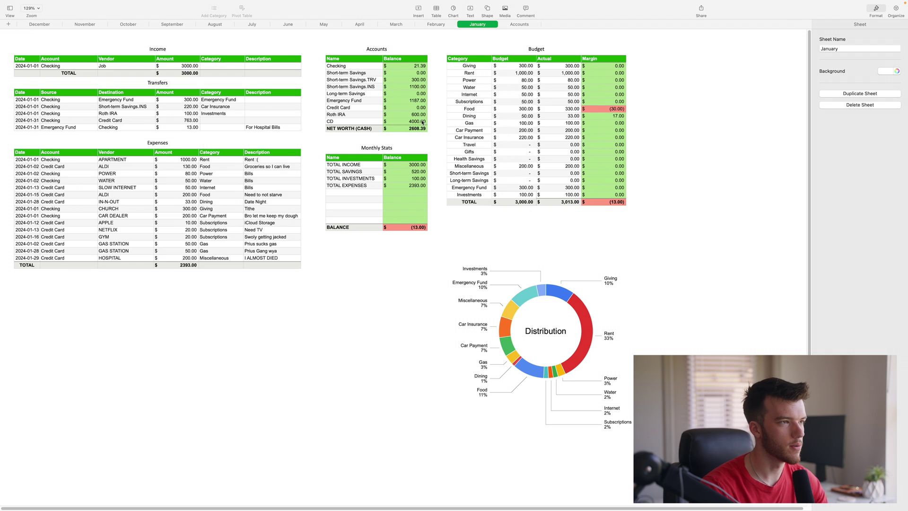
left_click(506, 25)
left_click(477, 24)
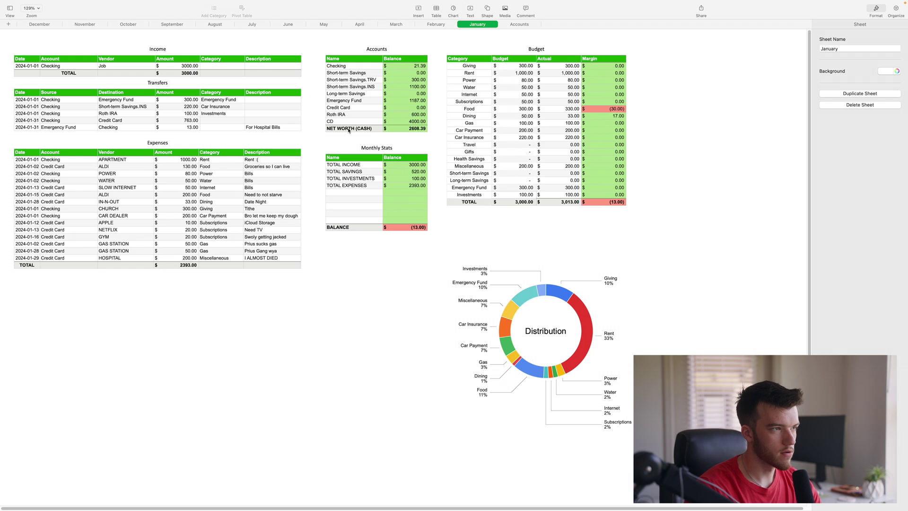
left_click(435, 25)
left_click(476, 24)
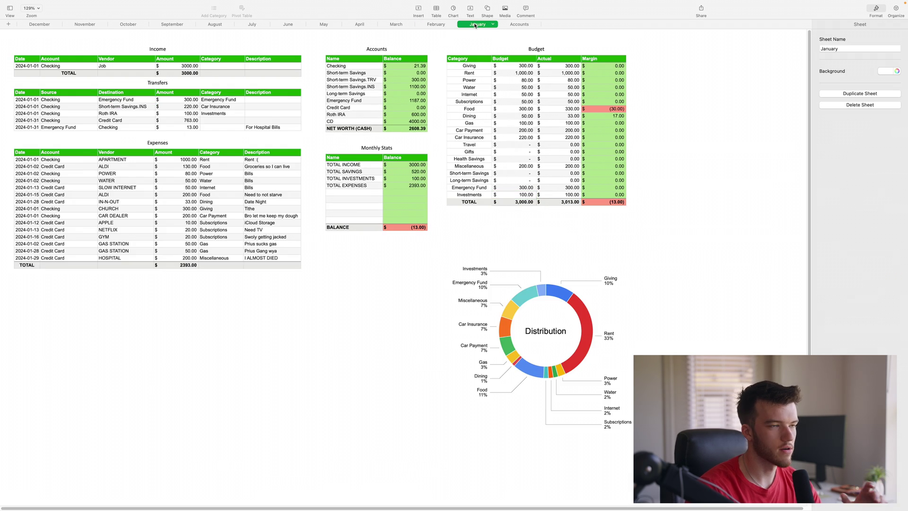
left_click(484, 57)
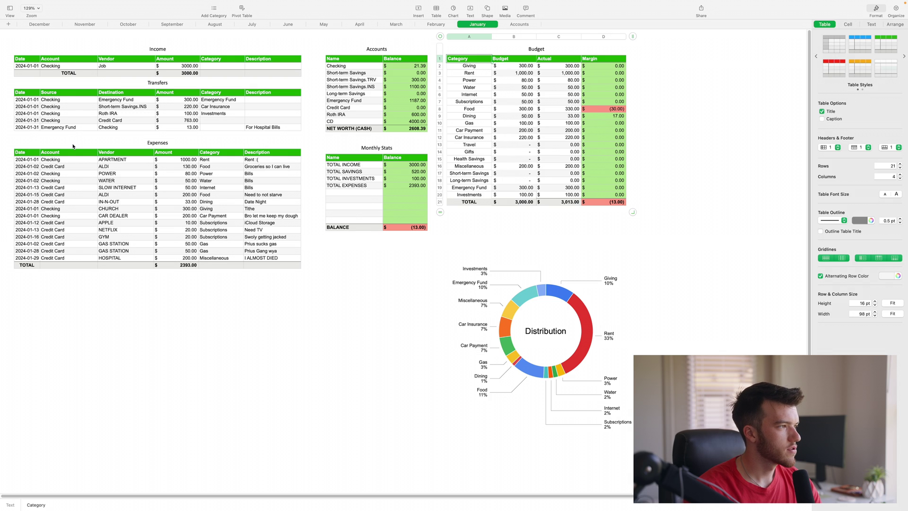
left_click(74, 99)
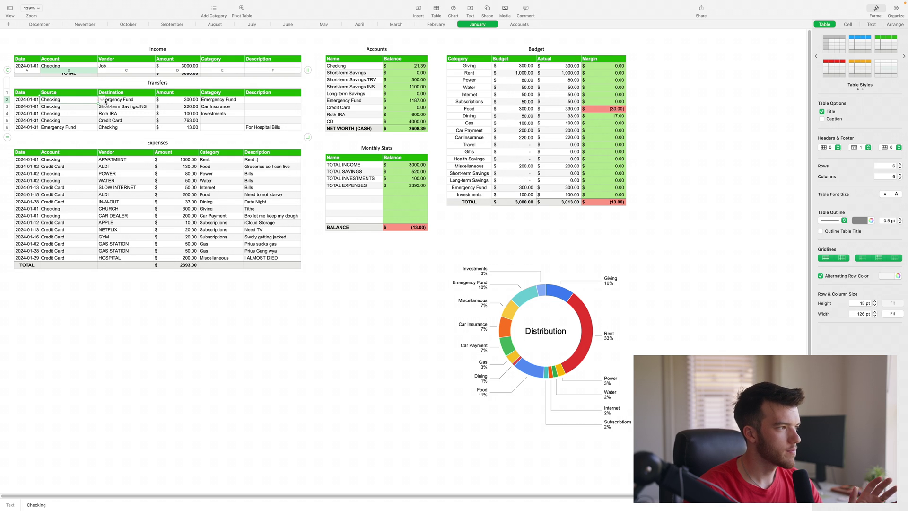
- Review the Transfers Source pop-up and the Income Account cell's Pop-Up Menu format settings
left_click(104, 100)
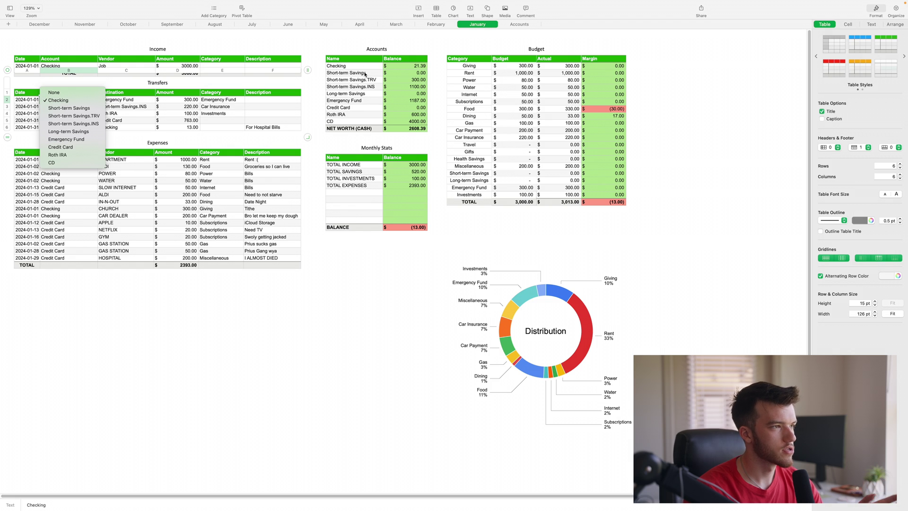
left_click(65, 101)
left_click(85, 64)
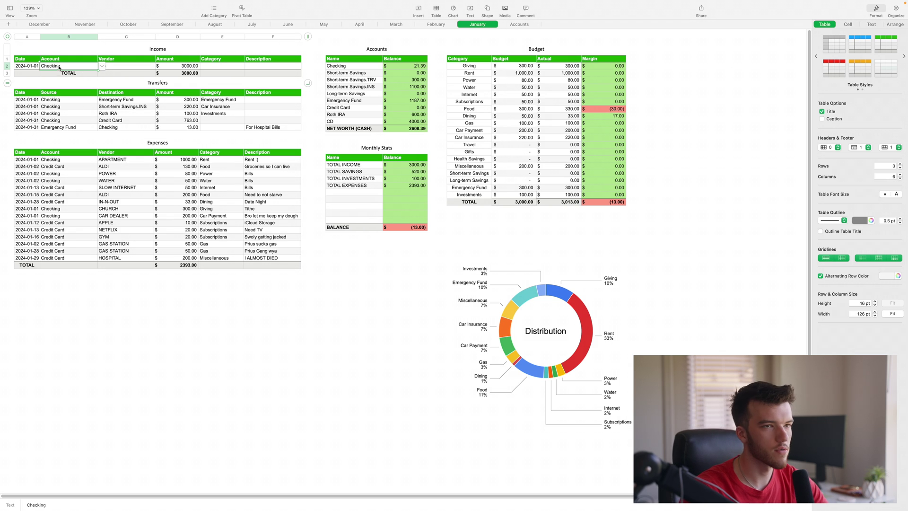
left_click(852, 25)
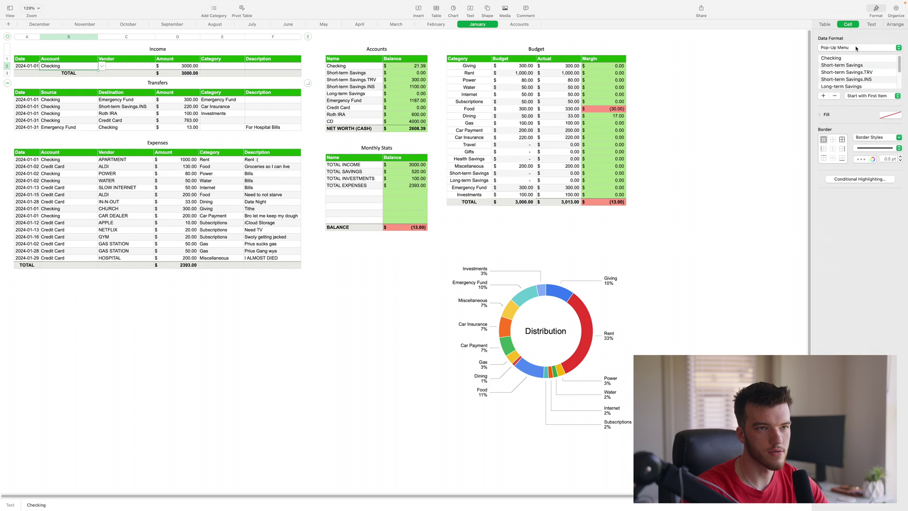
left_click(855, 47)
left_click(856, 47)
scroll(850, 72, "down", 2)
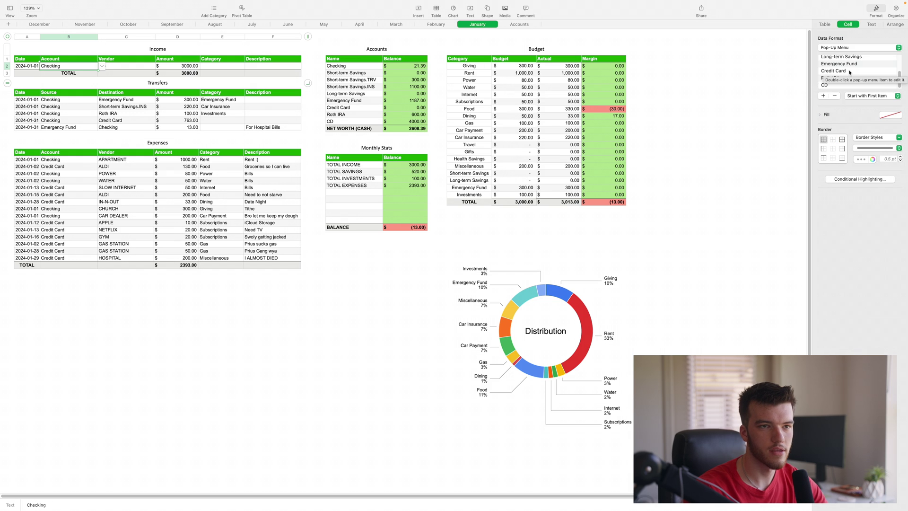
scroll(850, 72, "up", 2)
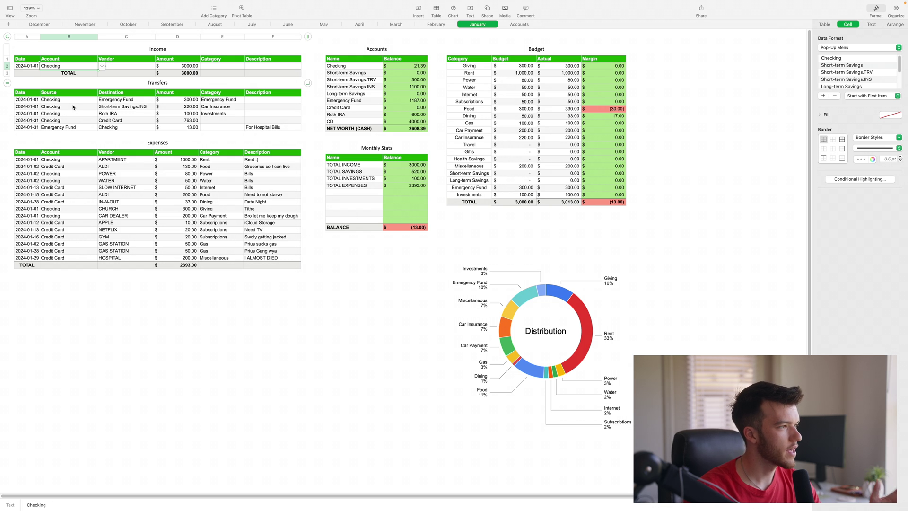
- Enter Job as the Income entry's vendor
key("Tab")
type("Job")
left_click(231, 66)
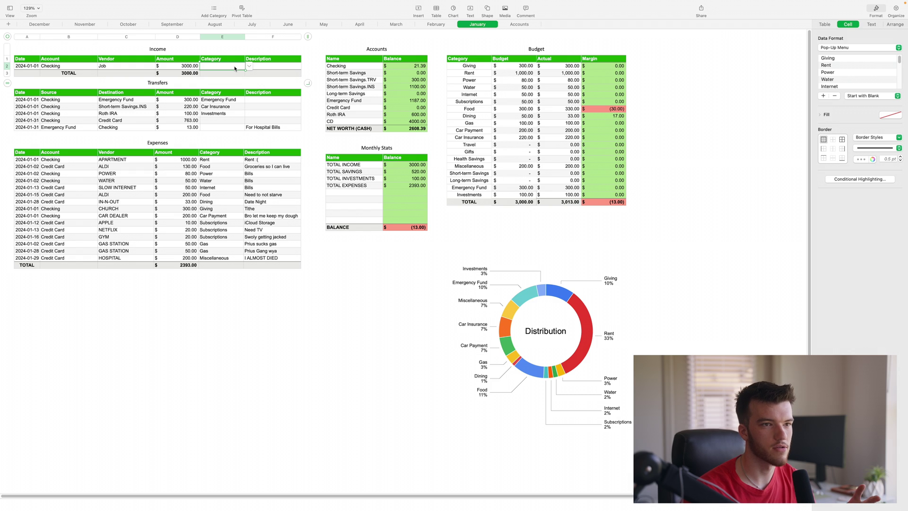
- Set the Income entry's category to Miscellaneous, then reset it to None
left_click(251, 65)
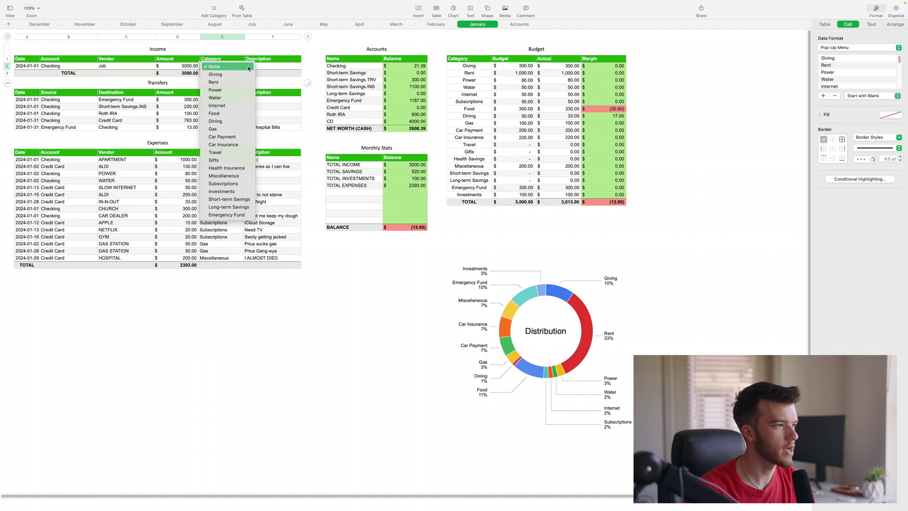
left_click(231, 176)
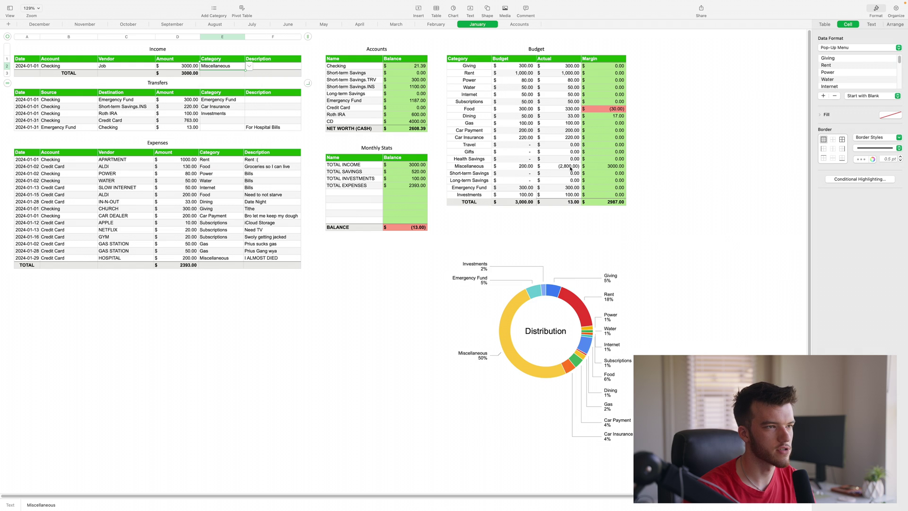
left_click(247, 66)
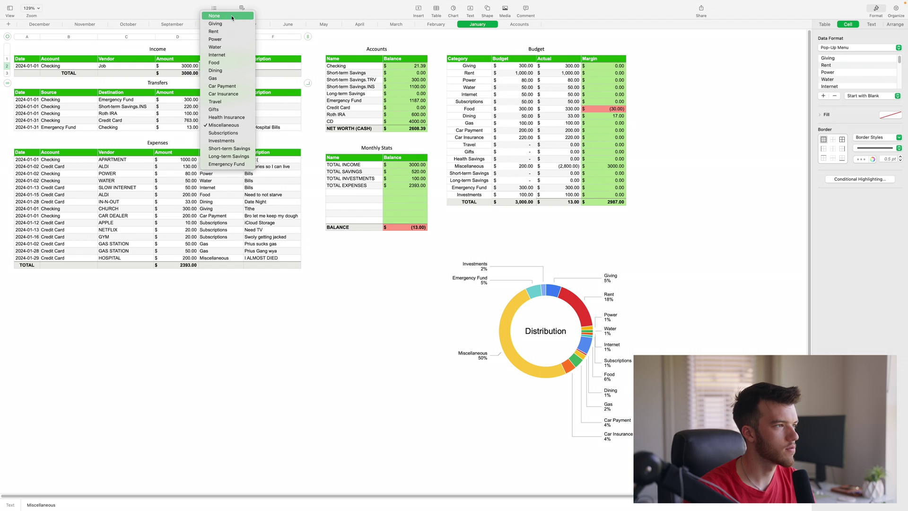
left_click(215, 16)
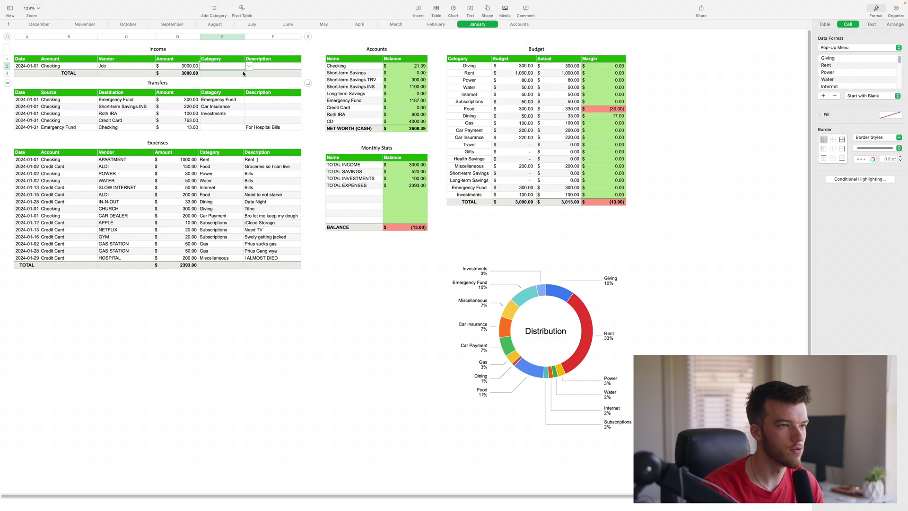
left_click(245, 100)
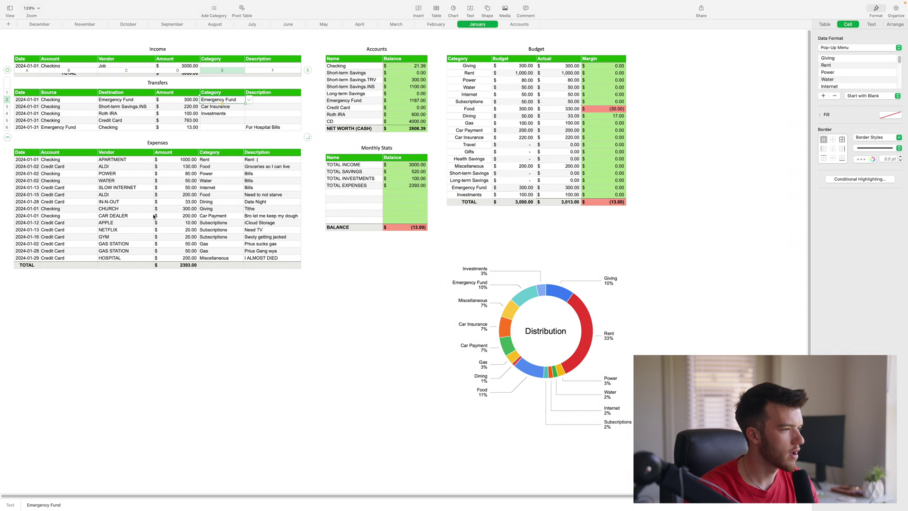
left_click(280, 258)
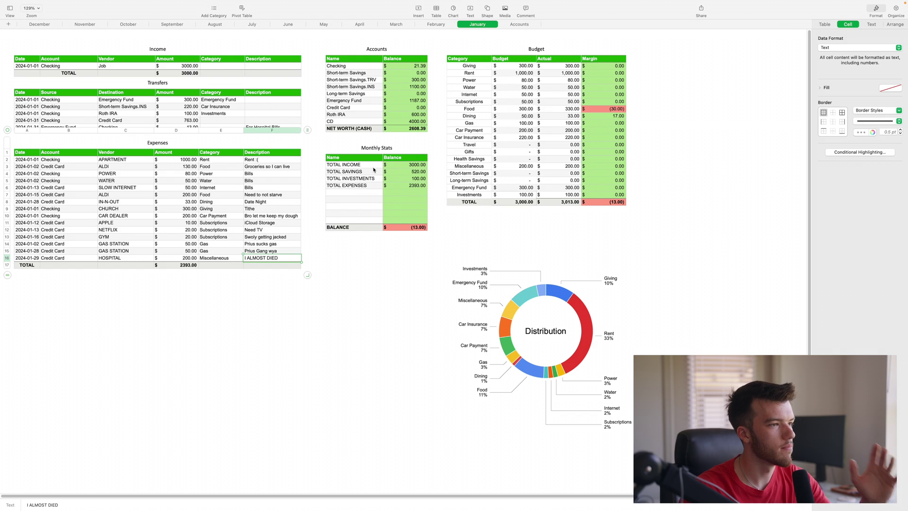
- Commit the TOTAL SAVINGS formula and check the TOTAL INVESTMENTS formula without changing it
left_click(397, 172)
double_click(397, 172)
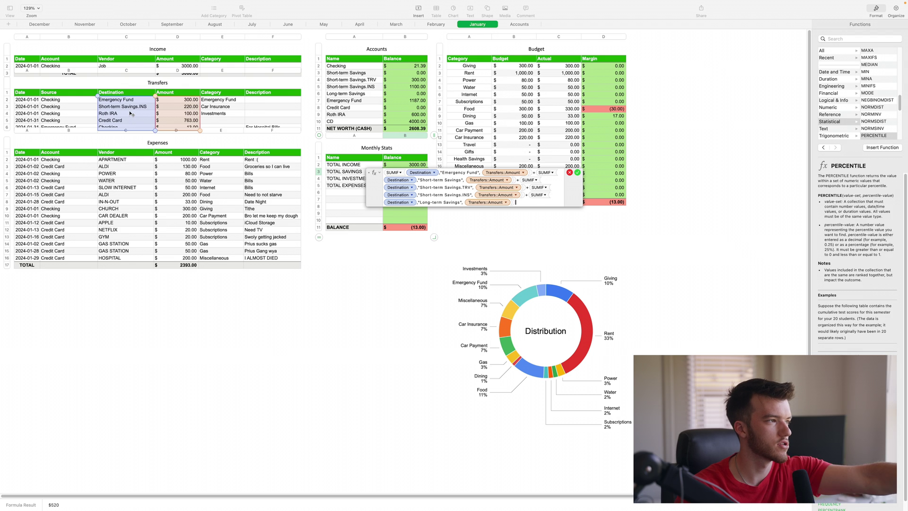
key("Return")
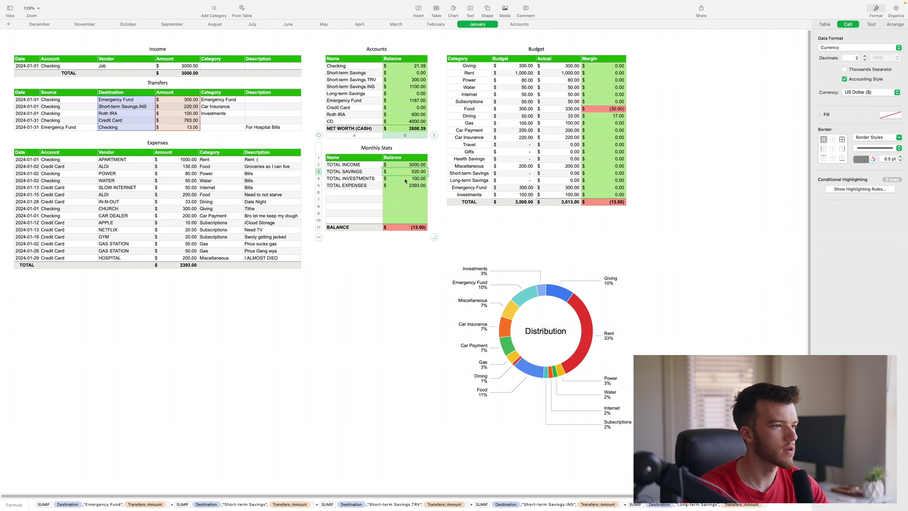
double_click(405, 178)
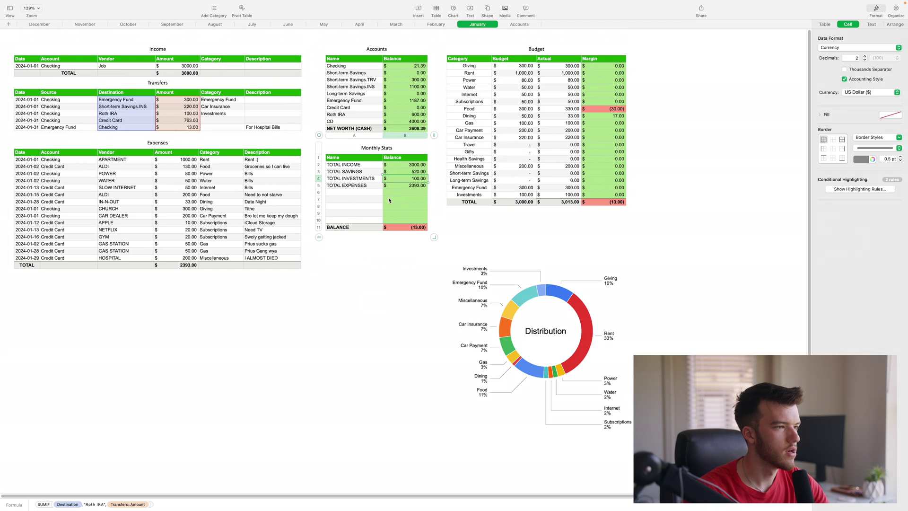
key("Up")
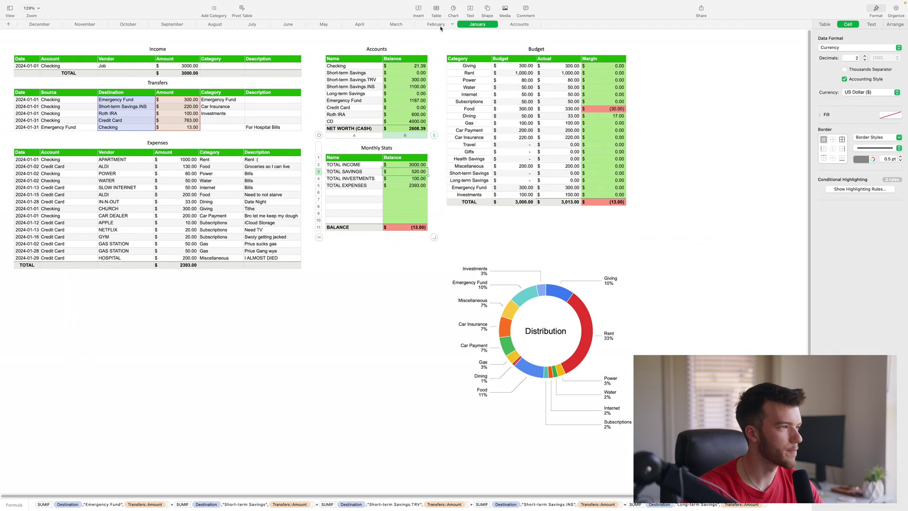
- Return to the Accounts sheet and launch the Shortcuts app through Spotlight
left_click(520, 24)
key("super+space")
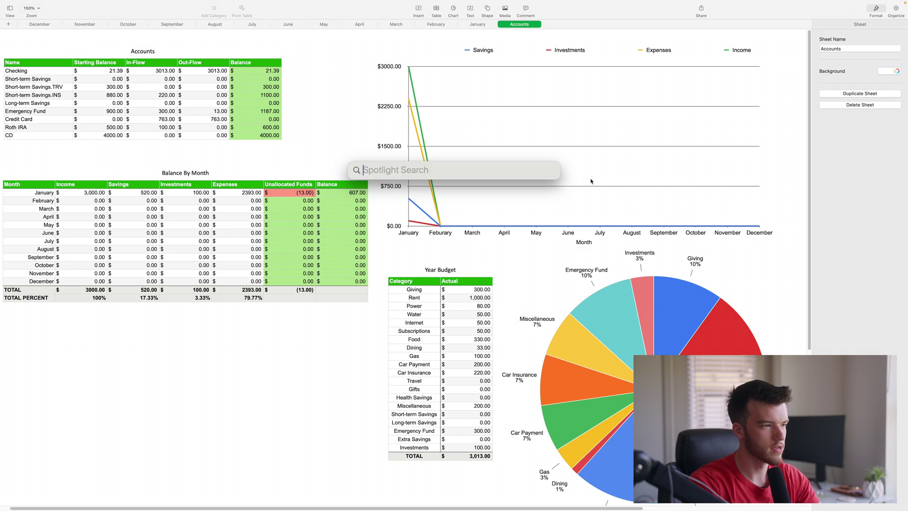
type("shortcuts.app")
key("Return")
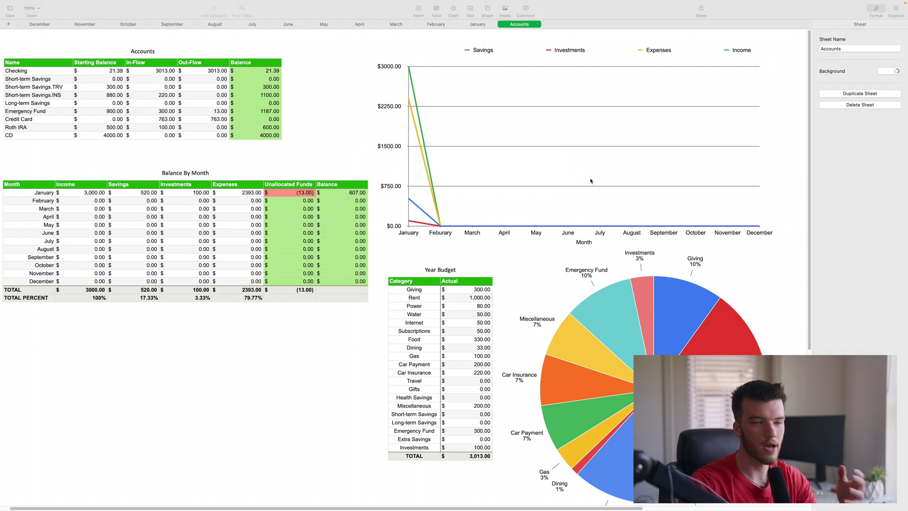
- Make Shortcuts full screen and open the Add Expense shortcut in the editor
key("ctrl+super+f")
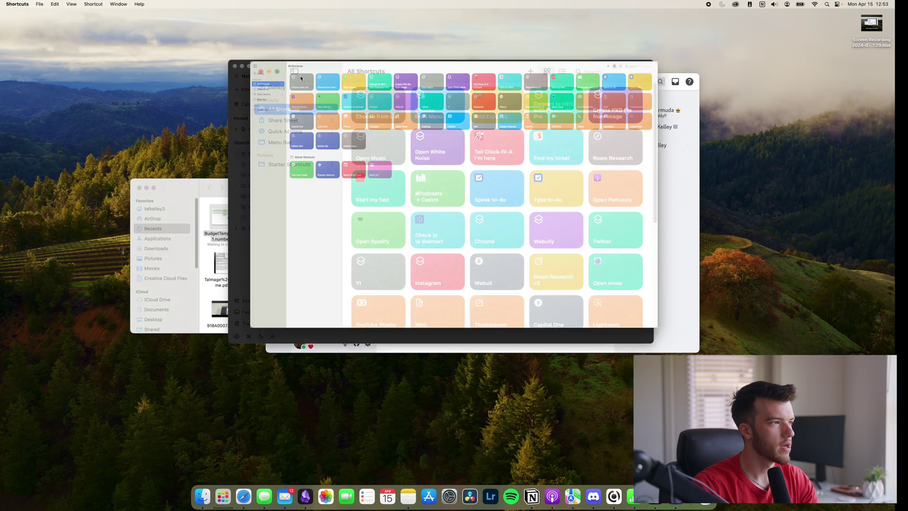
mouse_move(213, 45)
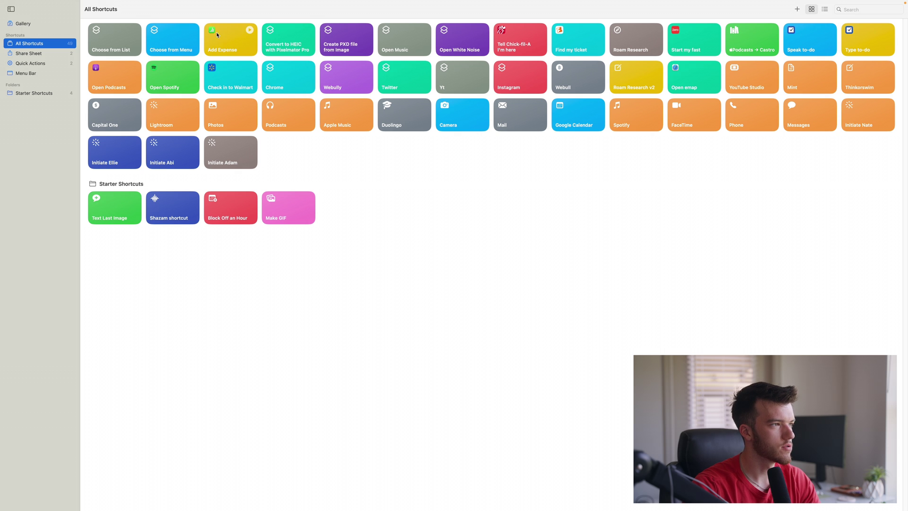
right_click(217, 33)
left_click(484, 160)
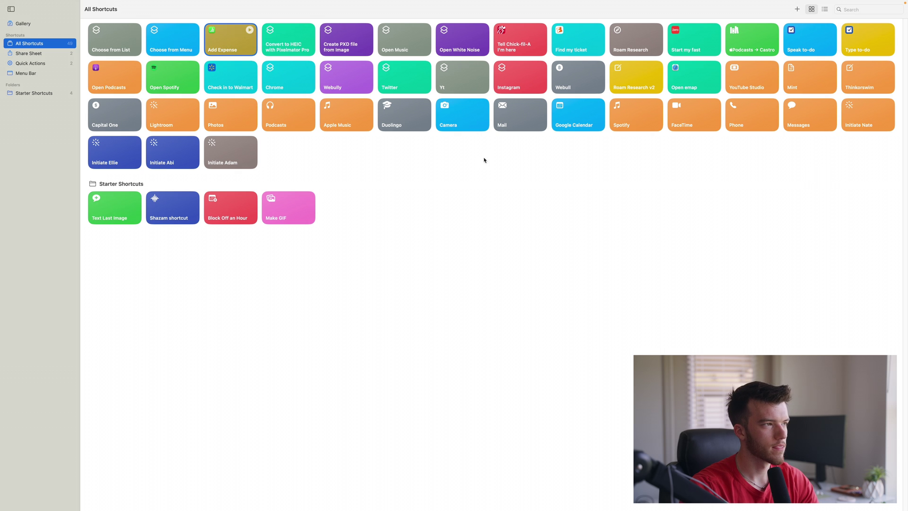
key("super+o")
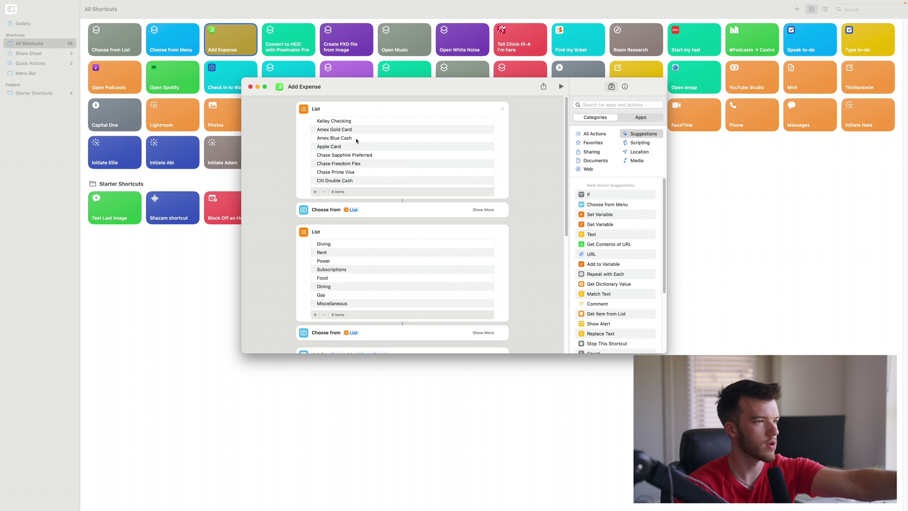
scroll(373, 149, "down", 1)
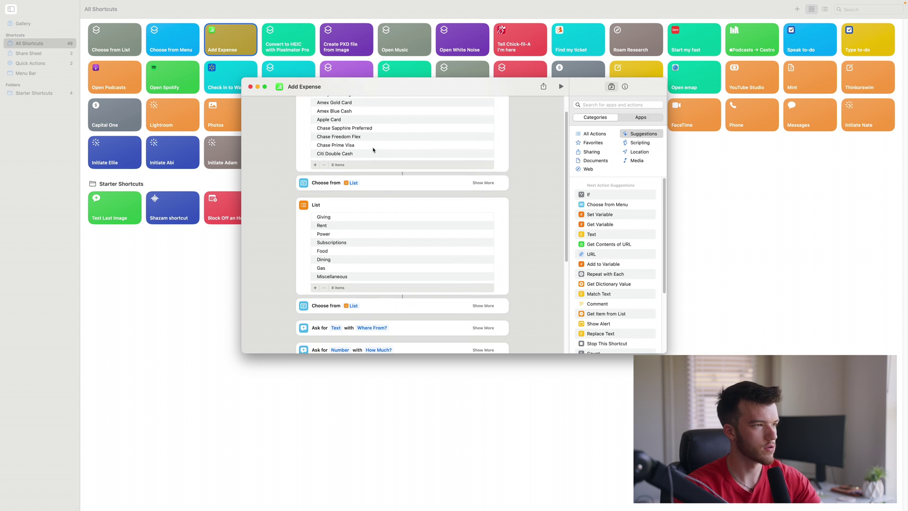
scroll(373, 149, "up", 1)
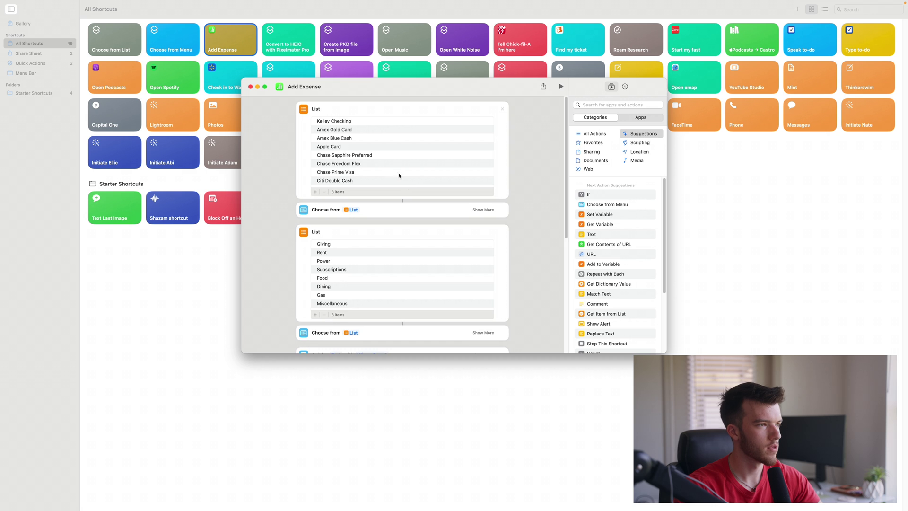
scroll(373, 159, "down", 1)
scroll(418, 188, "down", 3)
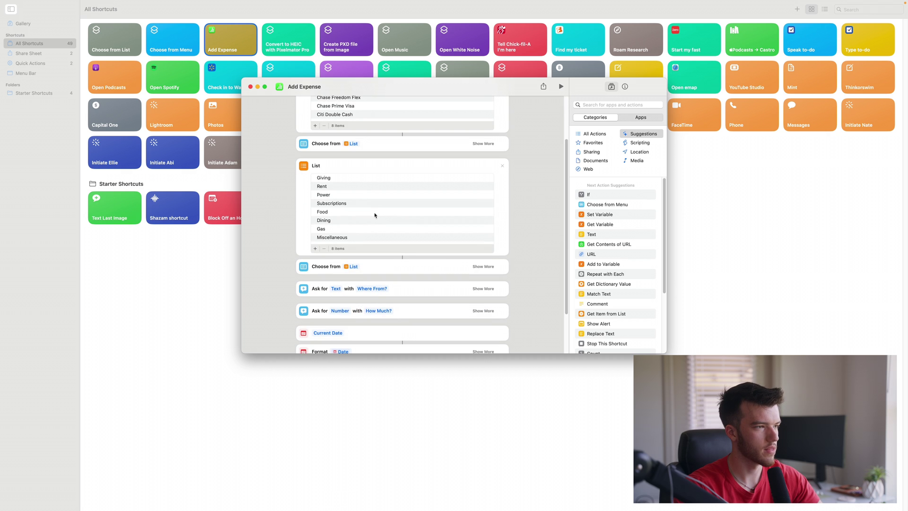
scroll(326, 181, "up", 4)
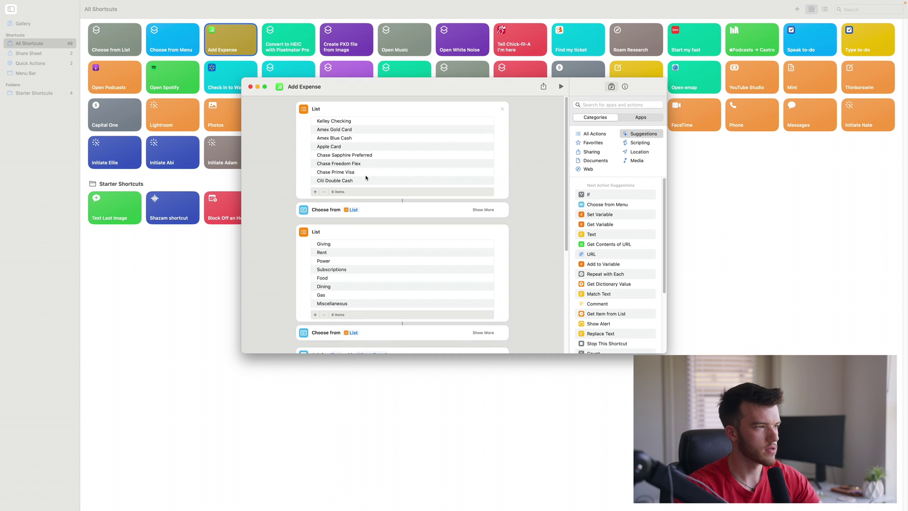
scroll(324, 204, "down", 6)
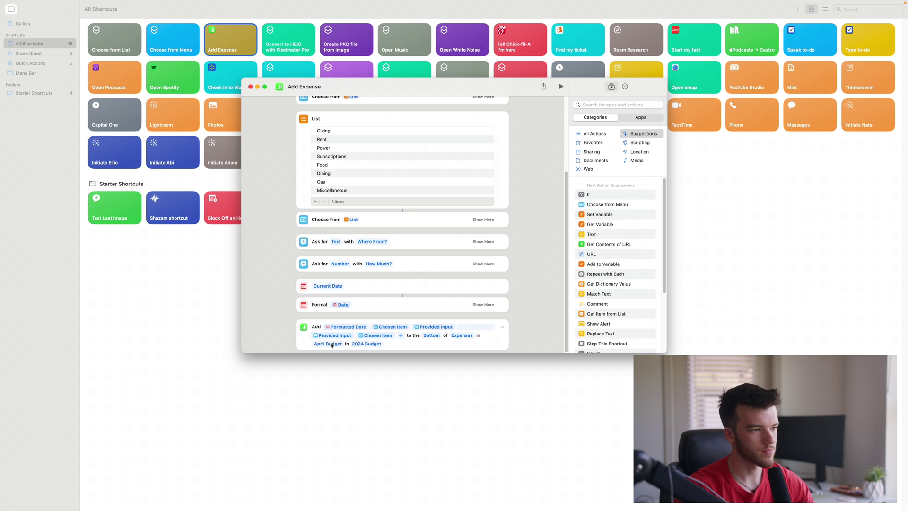
- Change the Add action's target table from April Budget to April and close the editor
left_click(333, 346)
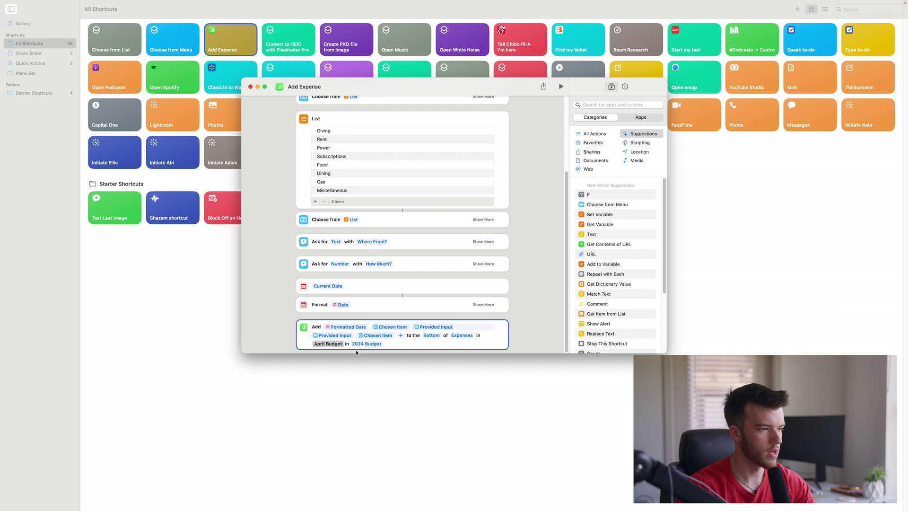
key("BackSpace")
key("BackSpace")
key("BackSpace")
key("BackSpace")
key("BackSpace")
key("BackSpace")
key("BackSpace")
key("Return")
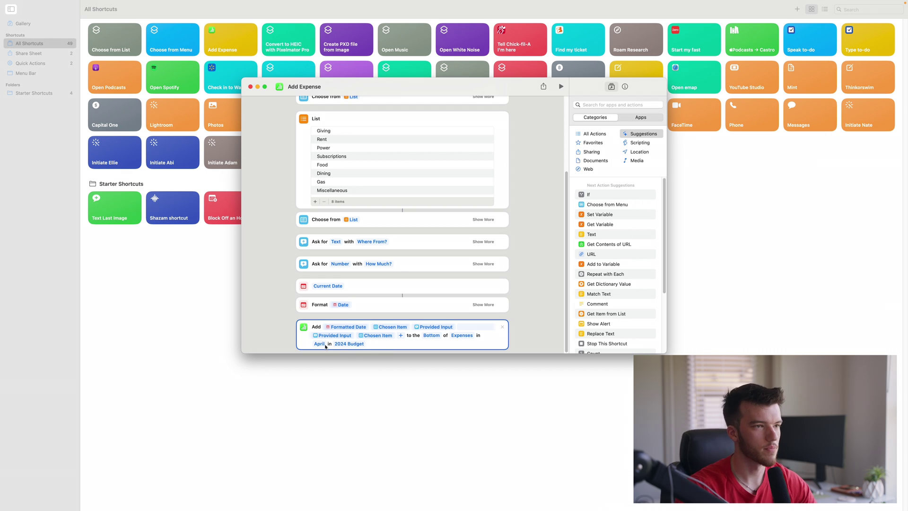
left_click(251, 87)
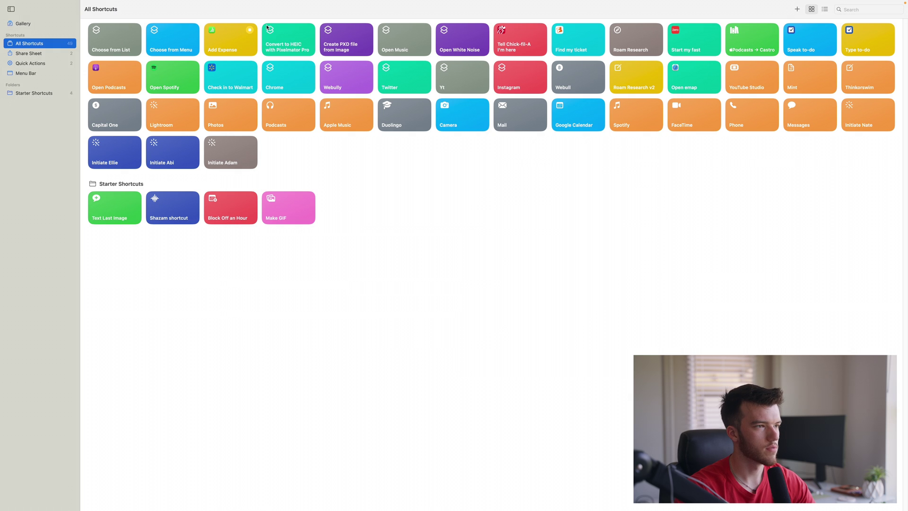
- Test-run Add Expense with the checking account, Giving category, source 'char' and amount 500
left_click(406, 130)
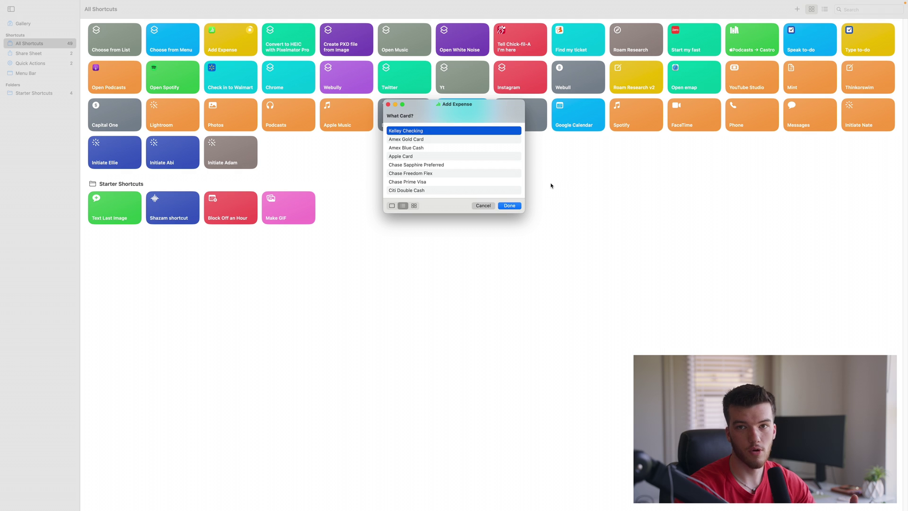
left_click(505, 205)
left_click(423, 131)
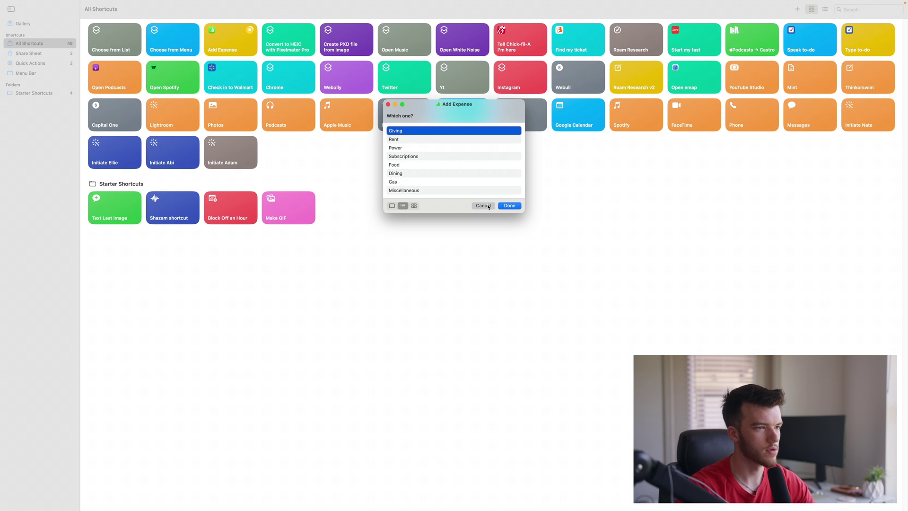
left_click(515, 207)
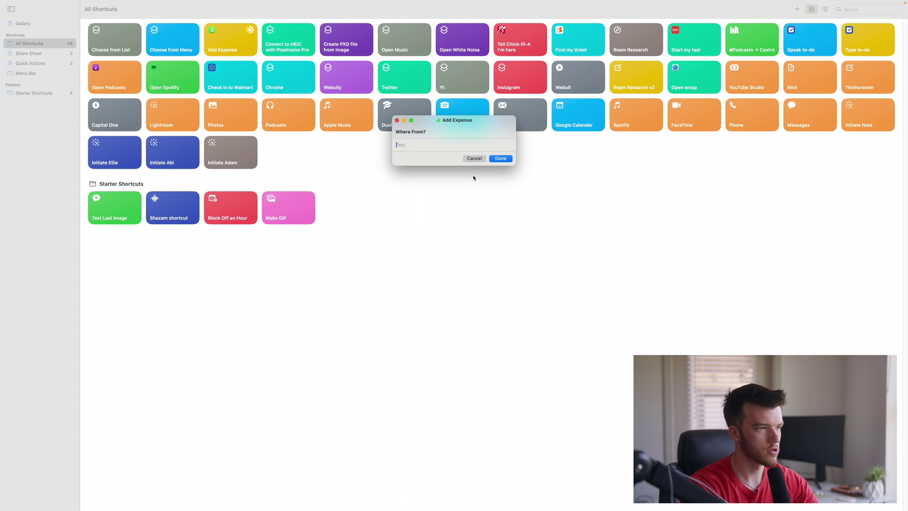
type("char")
key("Return")
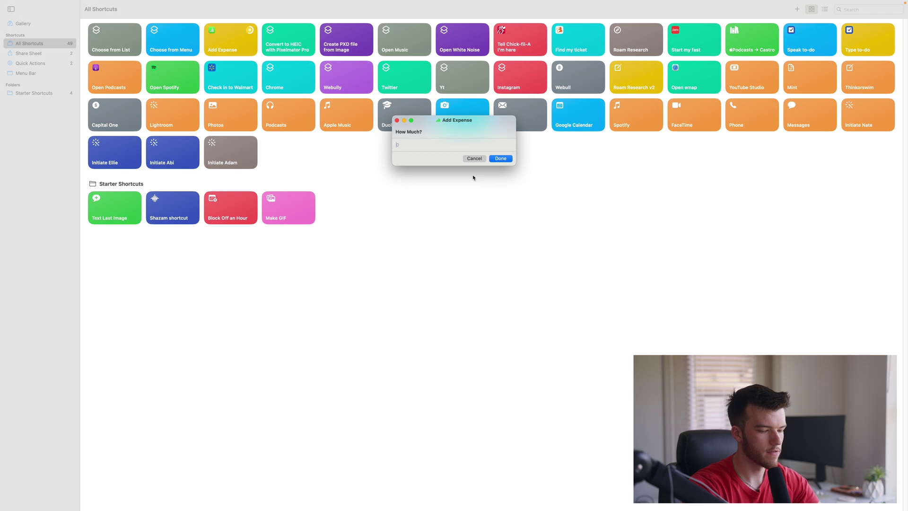
type("500")
key("Return")
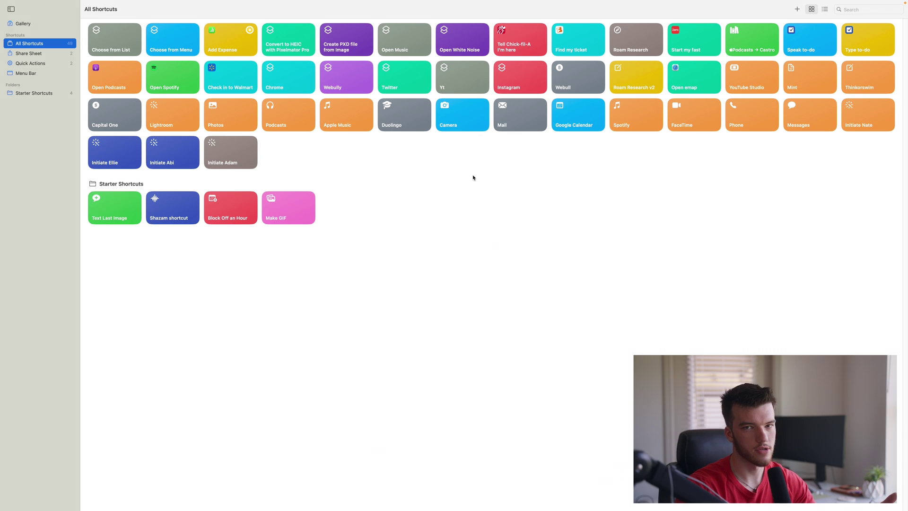